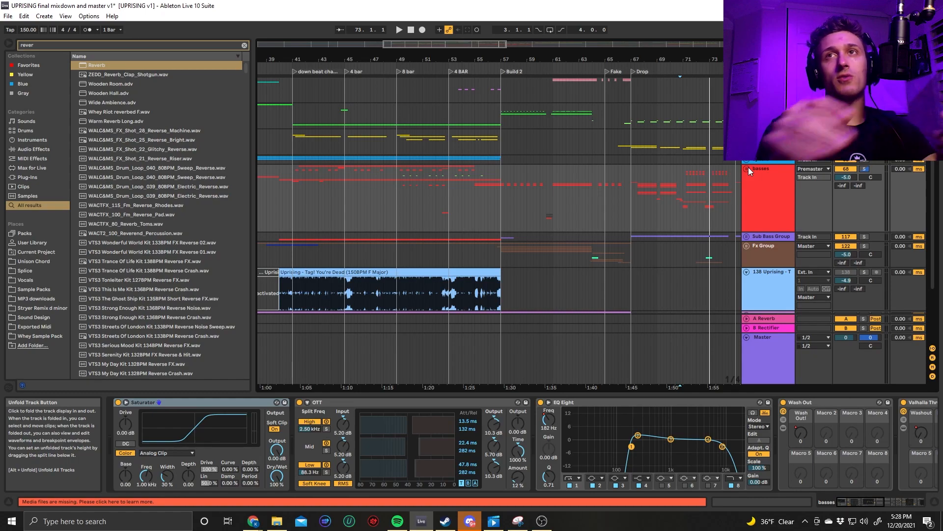
Step: Unfold the basses group to reach its bass clips from bar 41
left_click(748, 167)
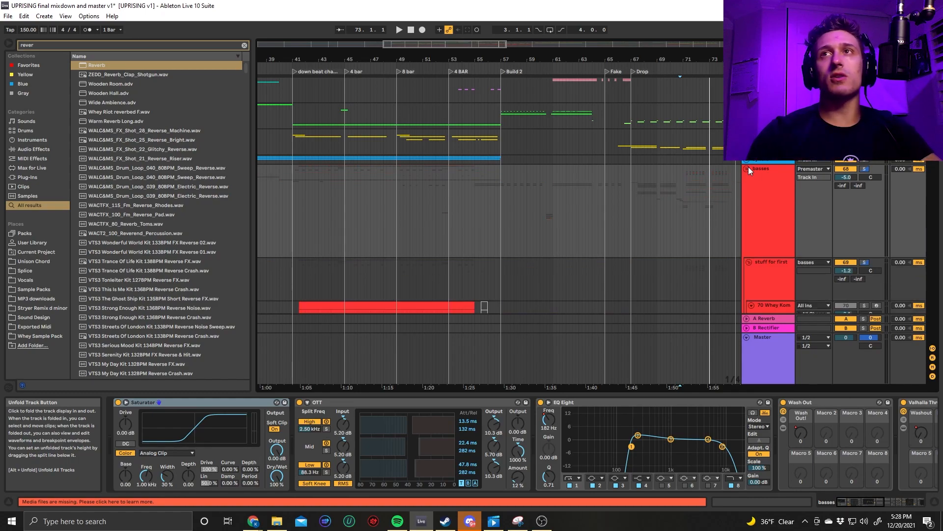
scroll(468, 293, "down", 6)
scroll(416, 263, "left", 2)
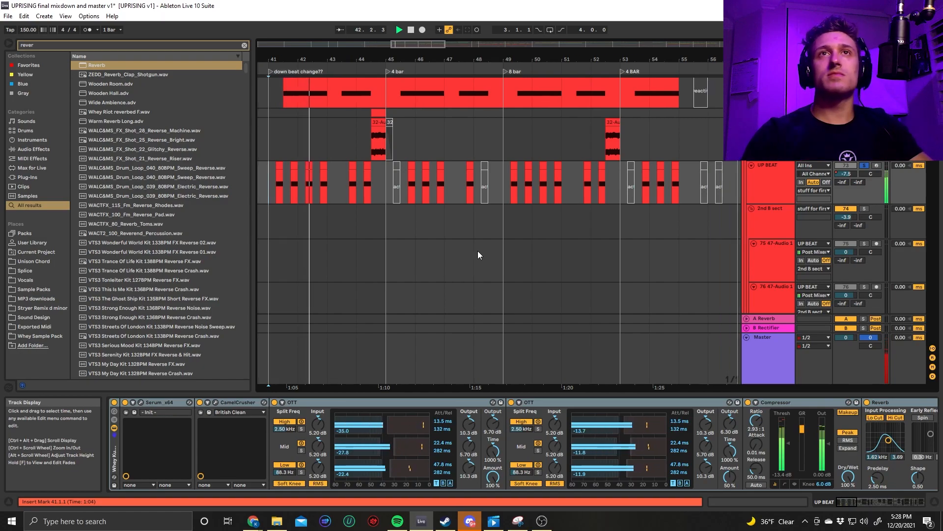
Step: Audition the 32-Audio 1 clip just before bar 45 and export it as a WAV named "uprising answer phone one shot F" in New additions
left_click(373, 148)
key("space")
key("space")
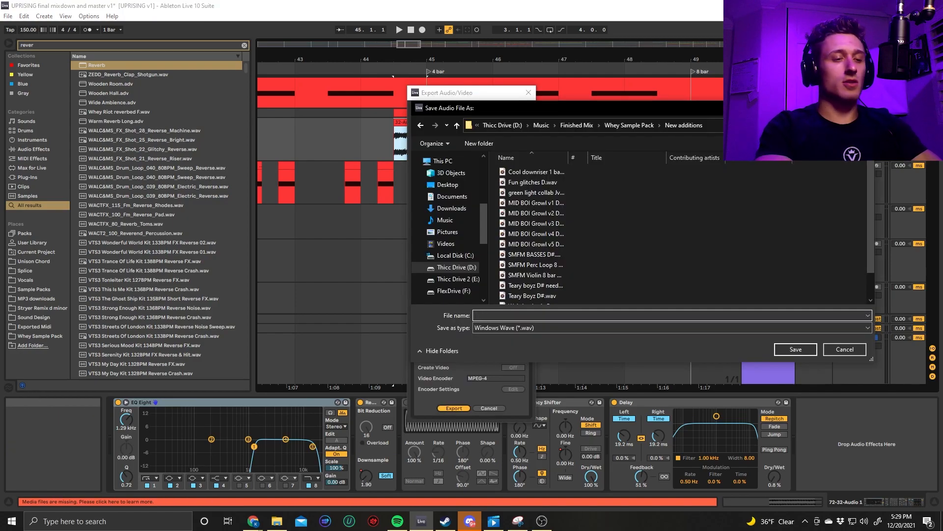
type("uprsi")
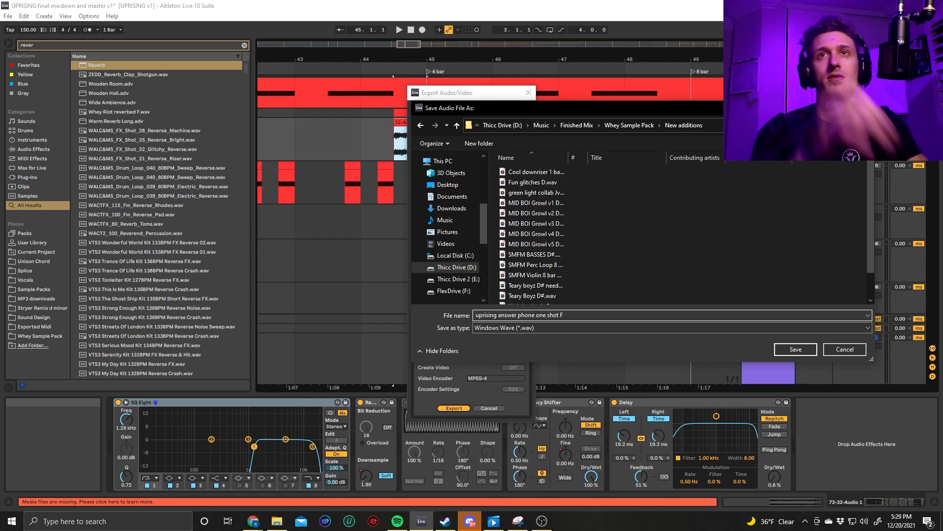
key("Return")
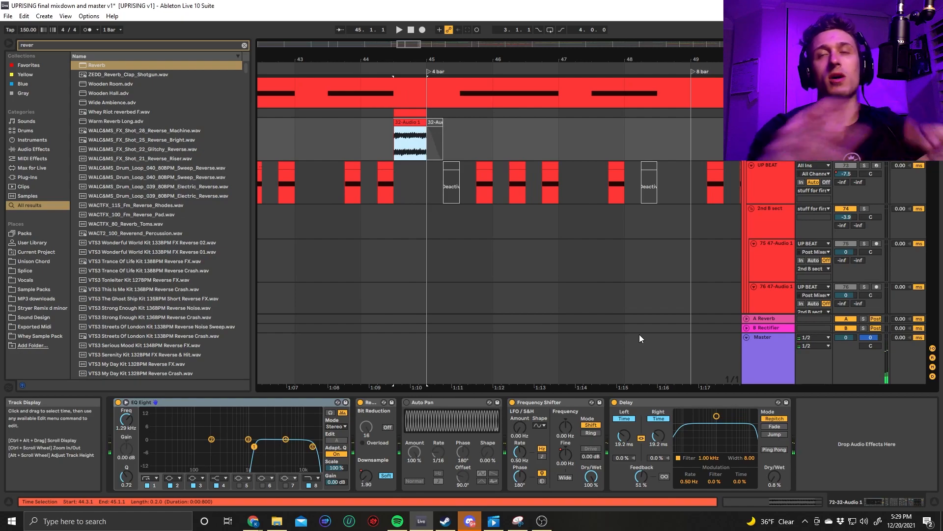
Step: Fold the basses group and play the arrangement from bar 49 to hear the response bass
scroll(646, 281, "down", 3)
scroll(647, 278, "up", 8)
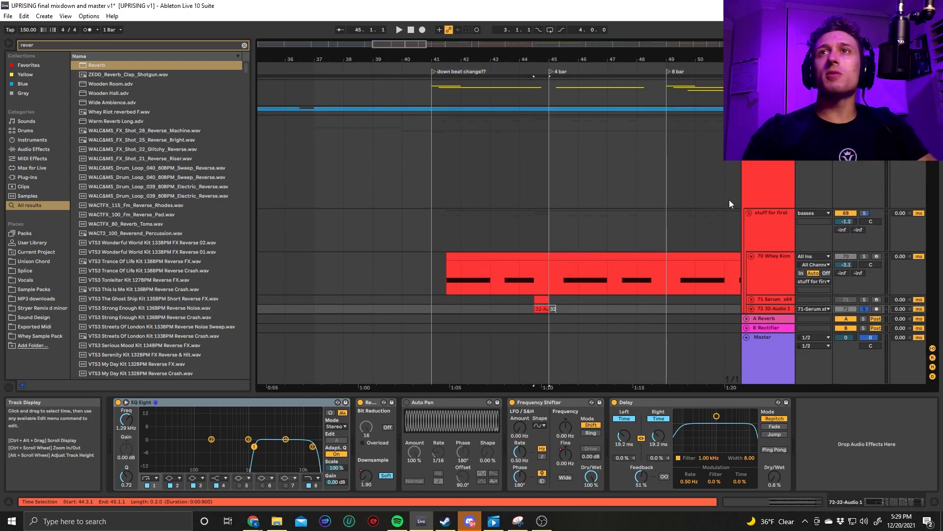
left_click(747, 161)
scroll(651, 222, "right", 4)
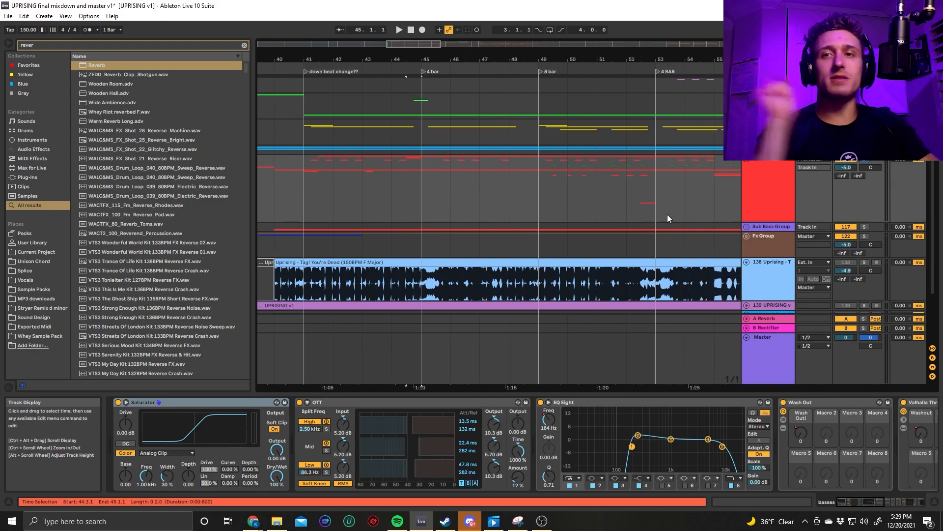
left_click(532, 188)
key("space")
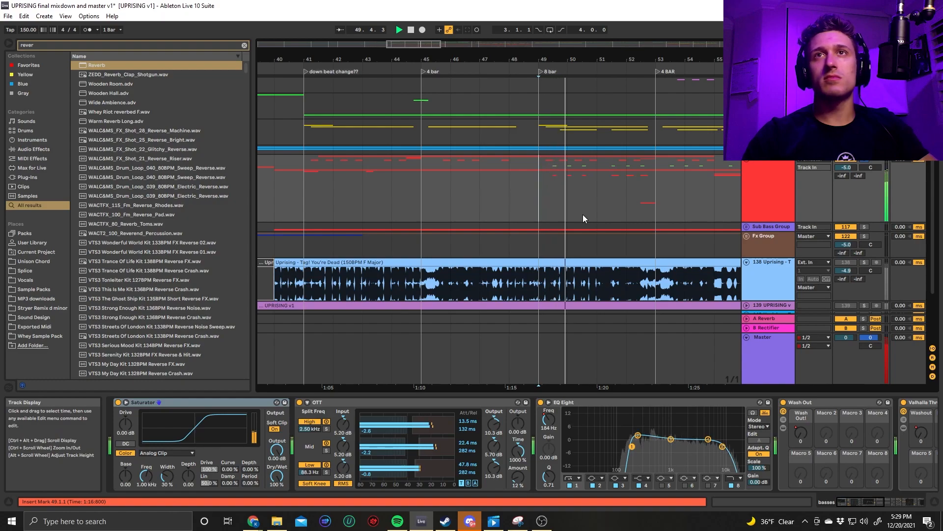
key("space")
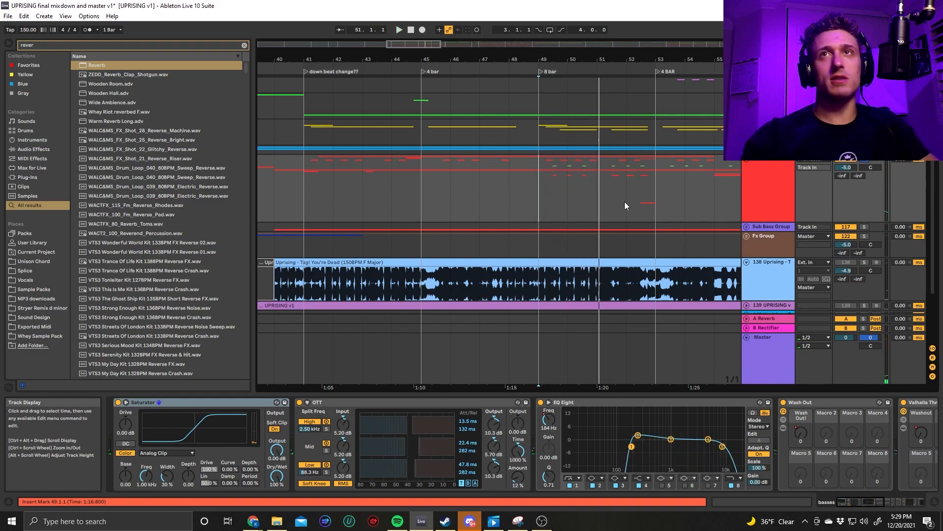
Step: Unfold the basses group again to reach the green Fix b sect clips after bar 49
scroll(759, 162, "up", 1)
scroll(759, 162, "down", 3)
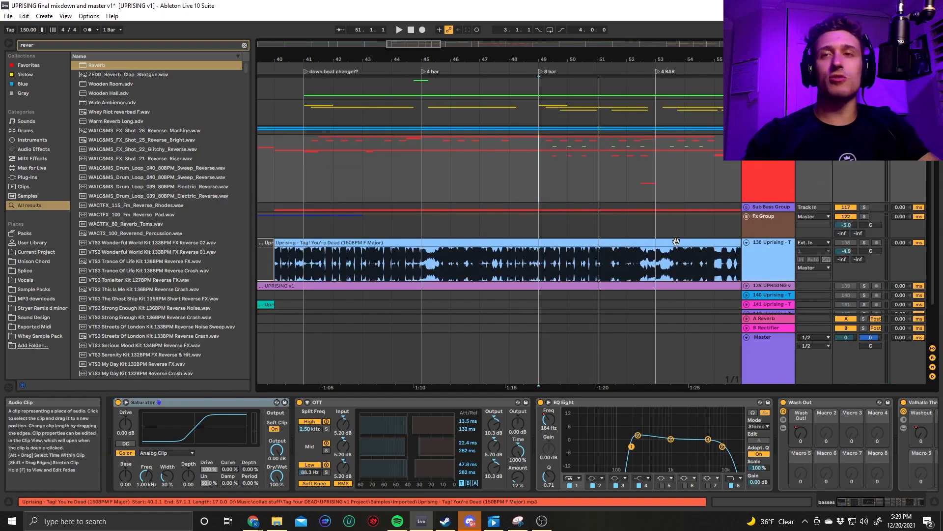
left_click(747, 139)
scroll(603, 211, "down", 5)
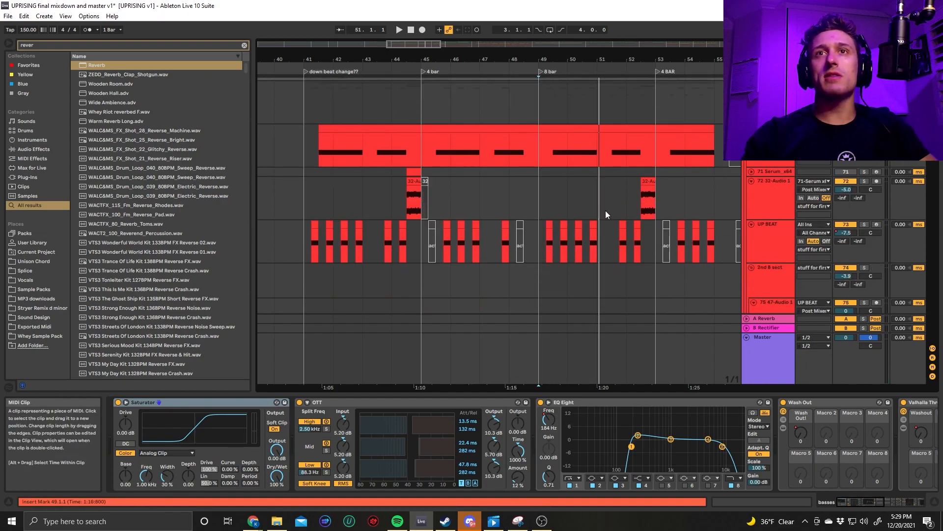
scroll(586, 247, "up", 3)
scroll(592, 224, "down", 7)
scroll(592, 222, "down", 5)
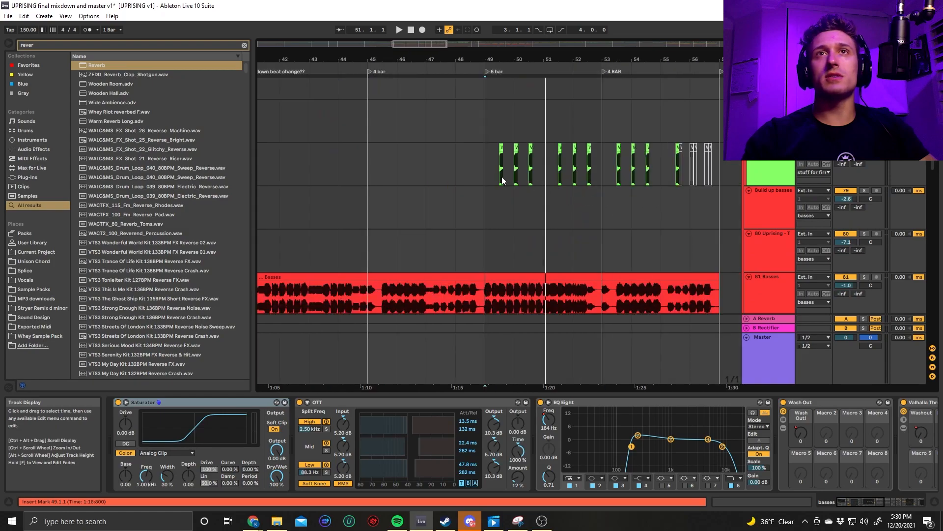
left_click_drag(486, 166, 602, 169)
key("ctrl+shift+r")
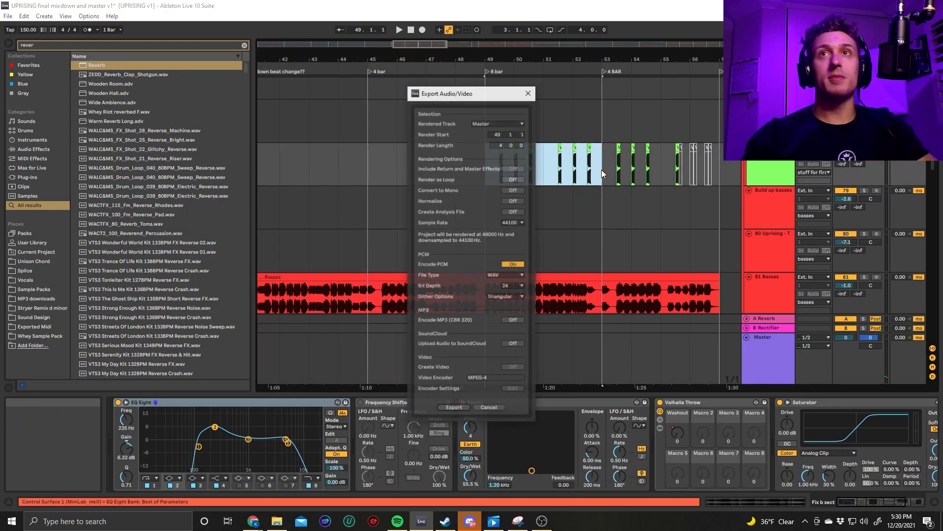
left_click(489, 408)
Step: Export the four bars starting at bar 49 over the Fix b sect clips as a WAV named "Uprising Response bass drop 1 F"
left_click(486, 183)
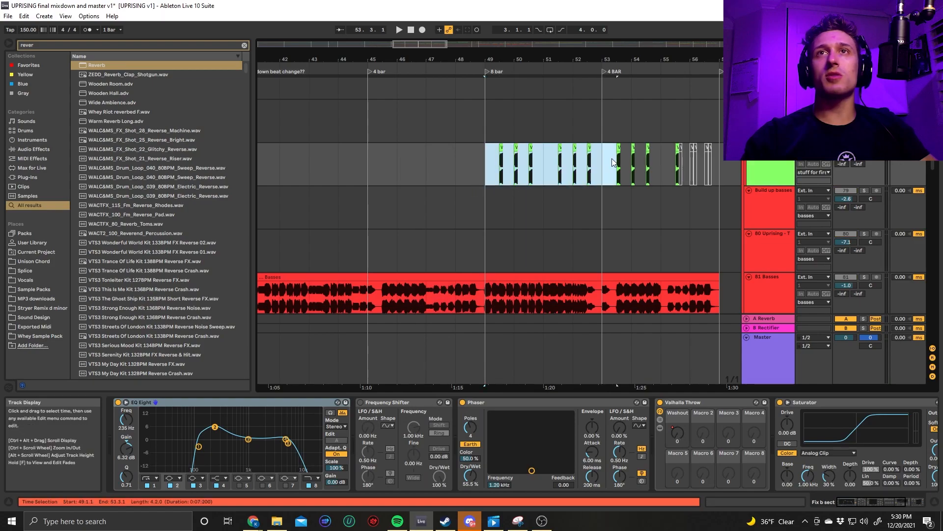
key("ctrl+shift+r")
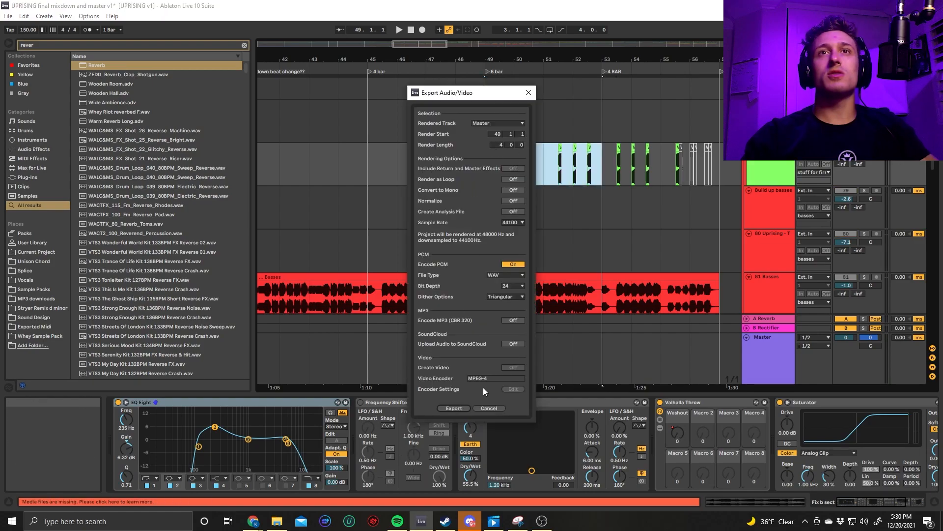
left_click(453, 409)
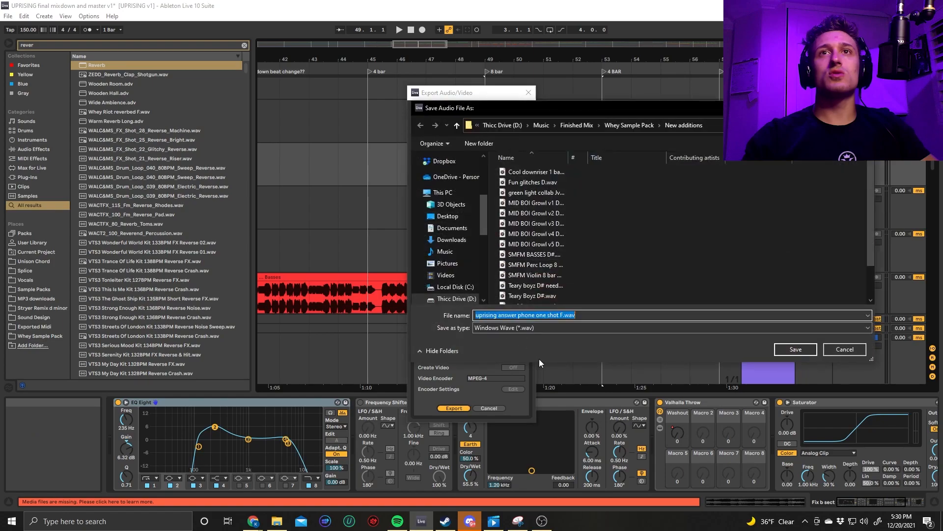
type("Uprising ")
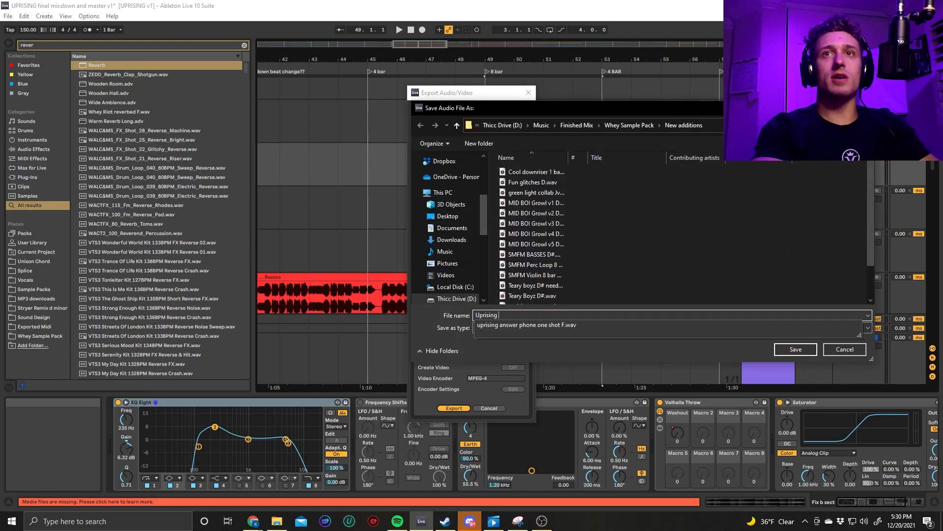
type("Response bass d")
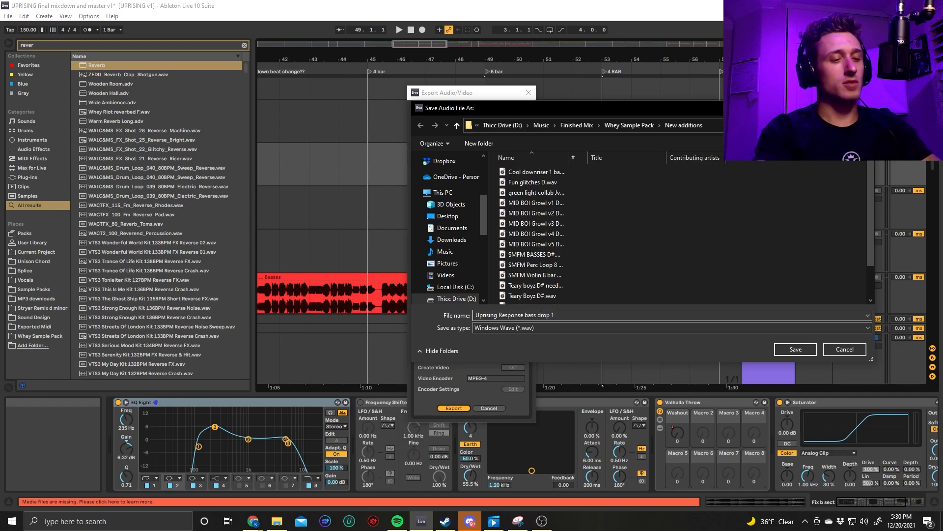
type("rop 1")
key("Return")
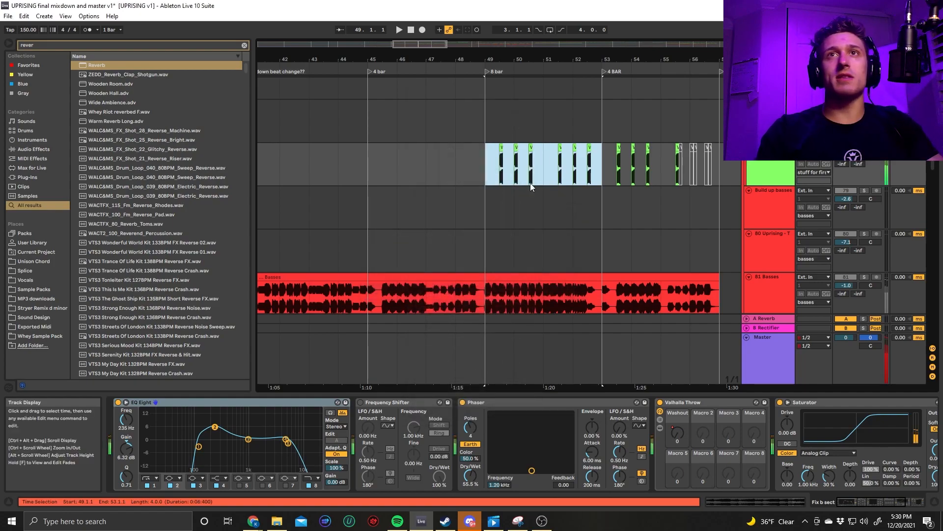
Step: Play the Fix b sect bass hits starting from the first clip at 49.3.1
scroll(494, 161, "up", 4)
left_click(506, 165)
key("space")
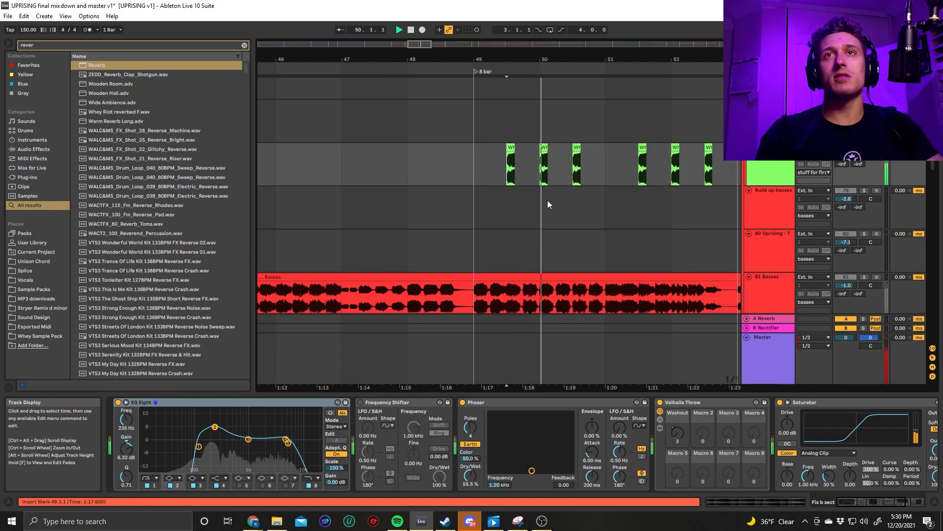
key("space")
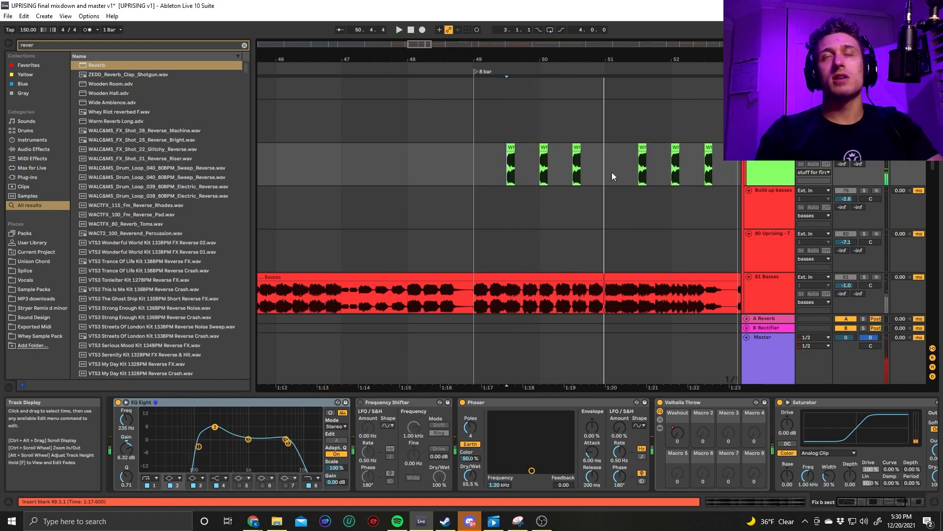
left_click_drag(475, 165, 515, 166)
left_click(510, 173)
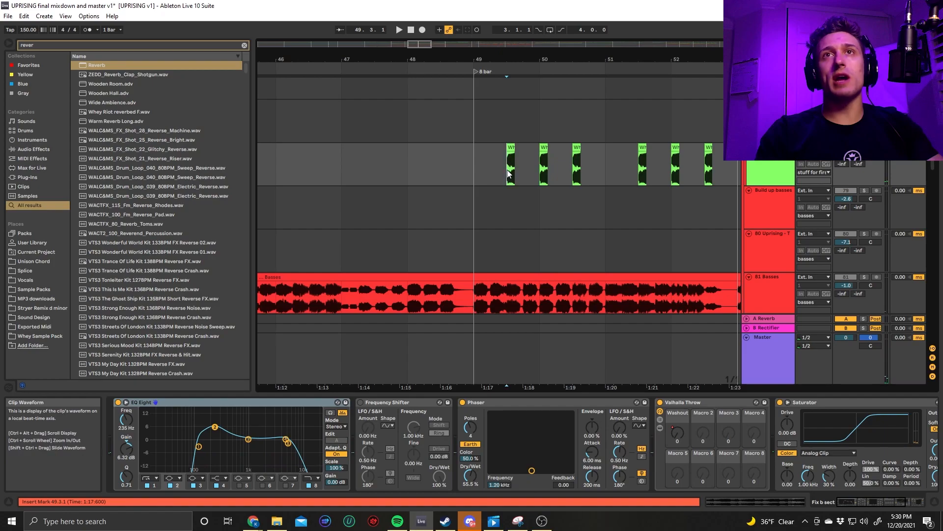
key("space")
Step: Show and hide the automation lanes to examine the effect automation on the Fix b sect clips
key("a")
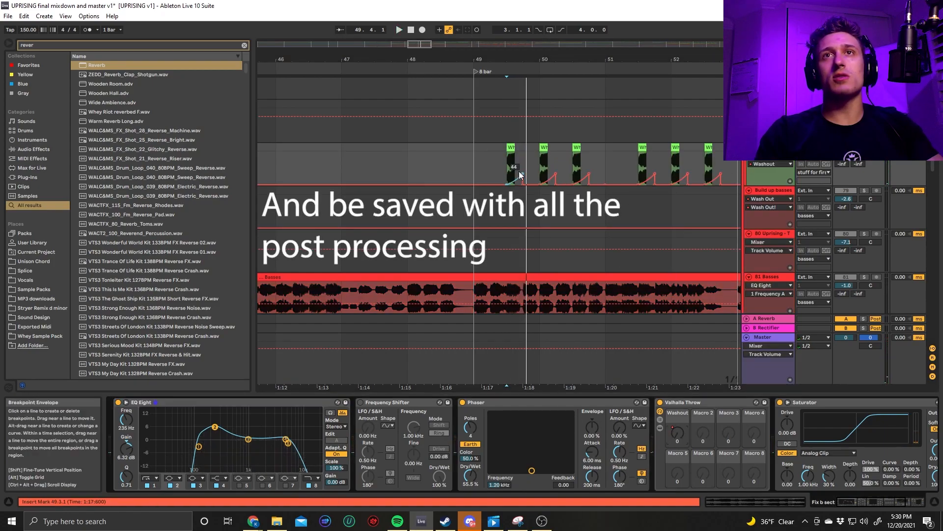
key("a")
scroll(569, 176, "down", 3)
key("a")
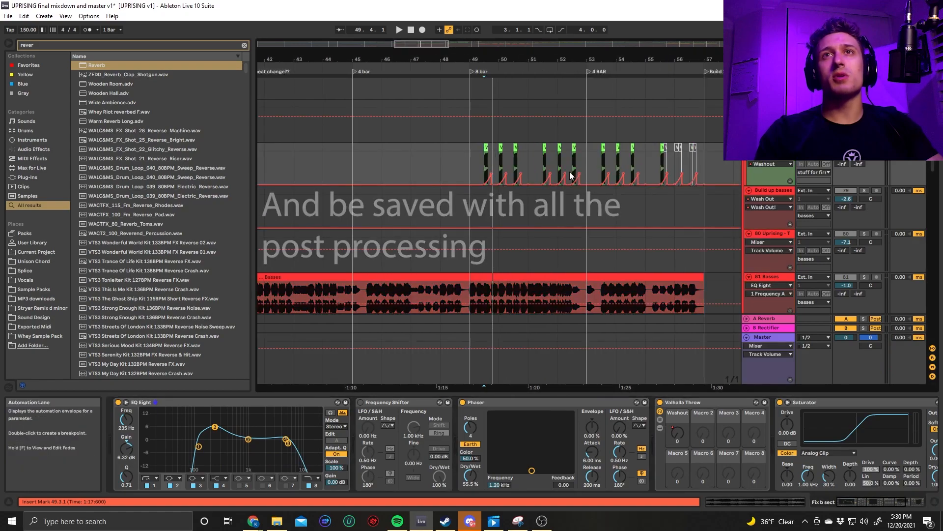
key("a")
key("a")
key("a")
scroll(584, 189, "right", 5)
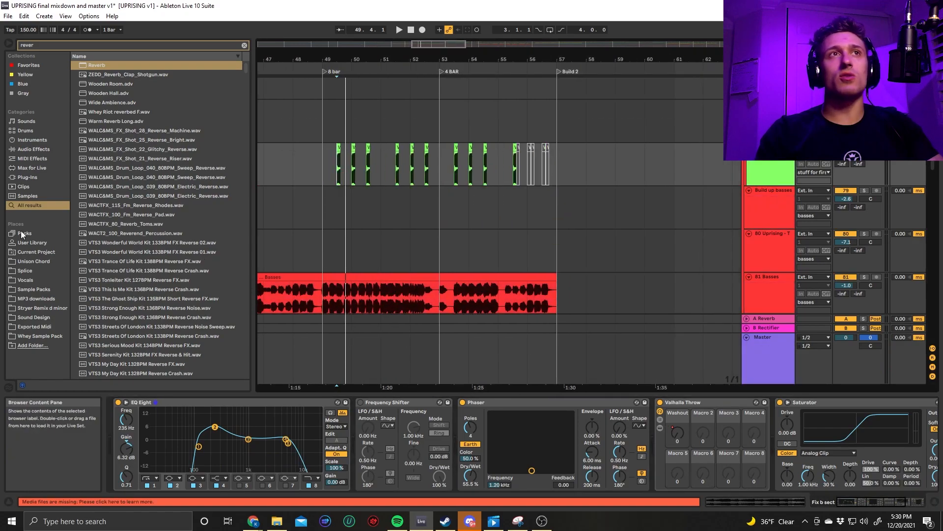
Step: Clear the browser search and preview Uprising Response bass drop 1 F.wav from New additions in the Whey Sample Pack folder
left_click(34, 336)
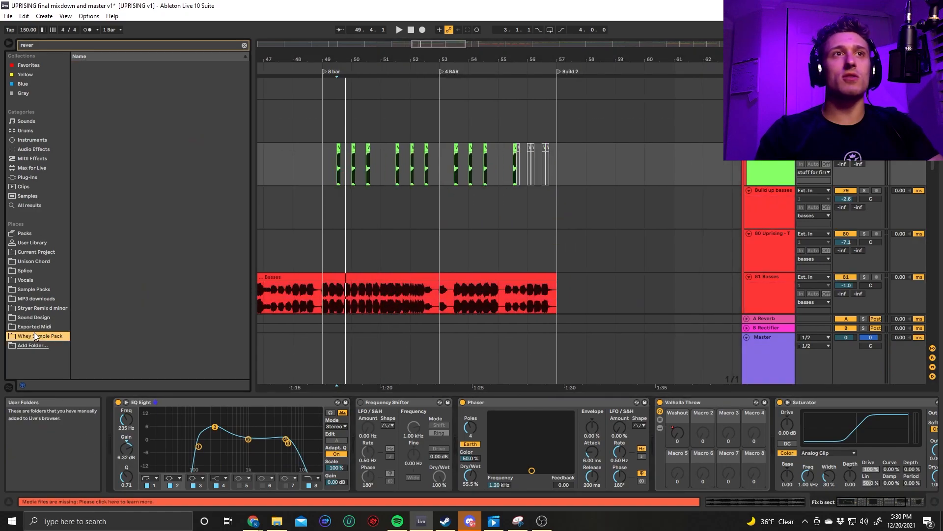
left_click(244, 45)
left_click(76, 101)
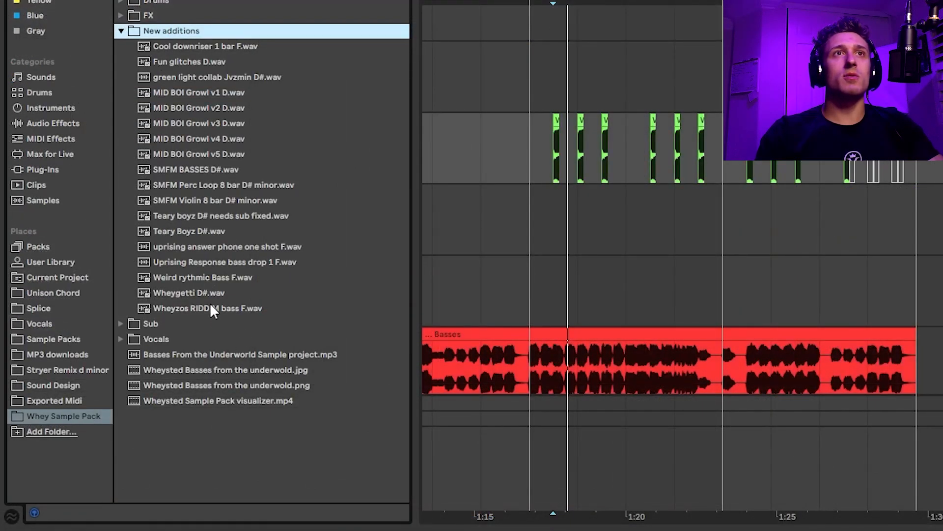
left_click(205, 263)
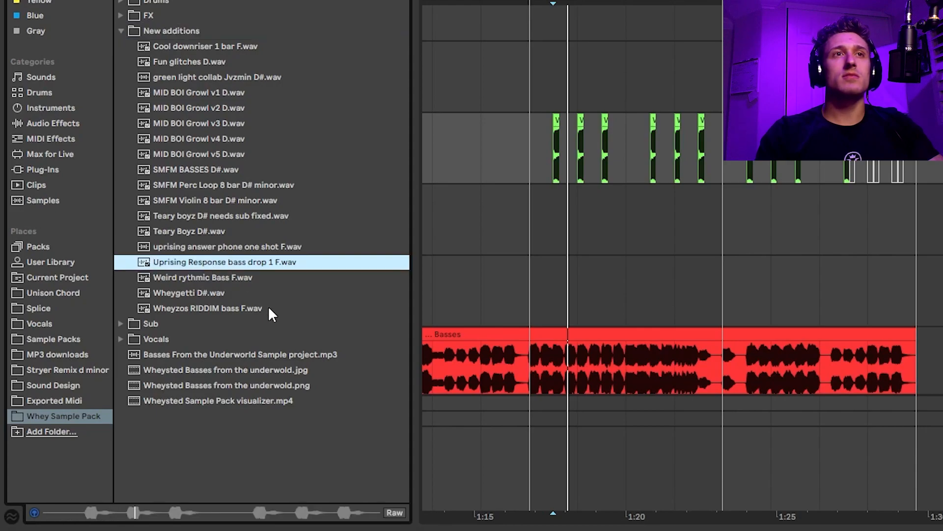
left_click(523, 141)
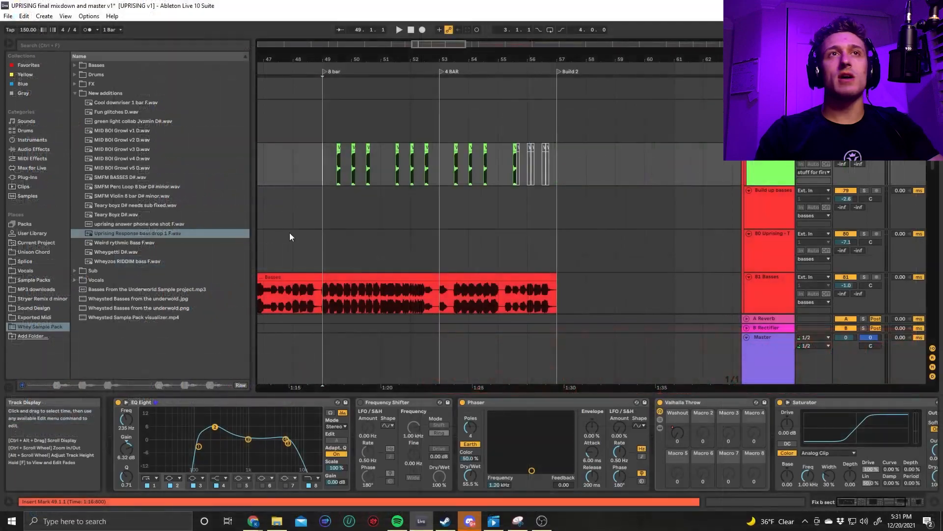
Step: Play the 2nd B sect group's layered 47-Audio clips from bar 71
scroll(422, 217, "right", 3)
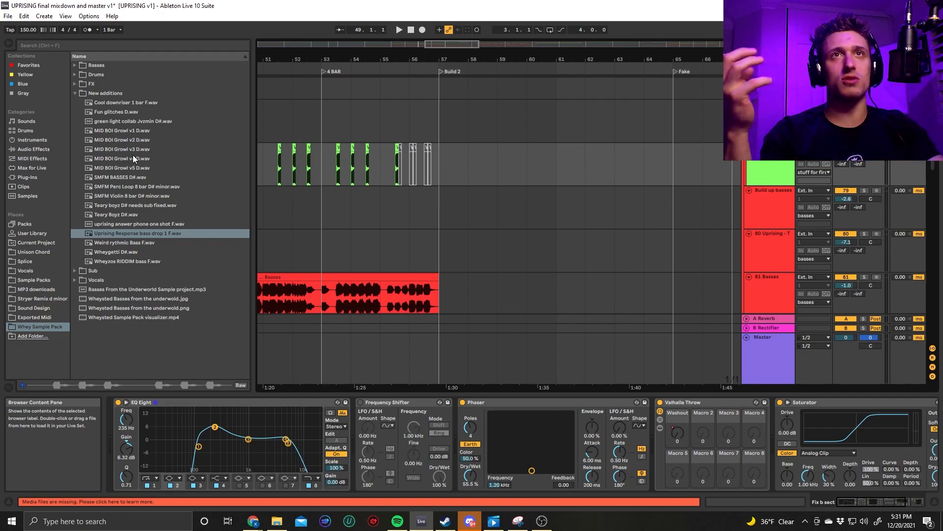
scroll(400, 222, "left", 1)
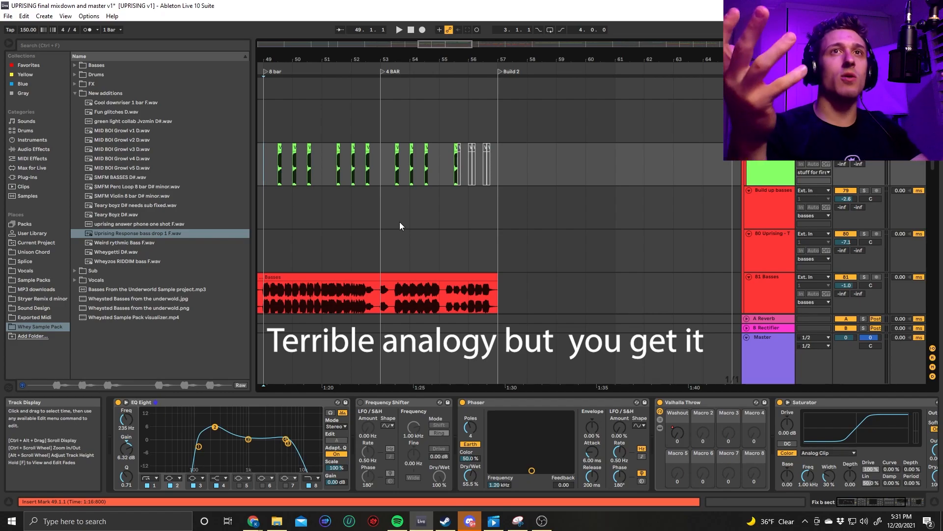
scroll(349, 223, "up", 5)
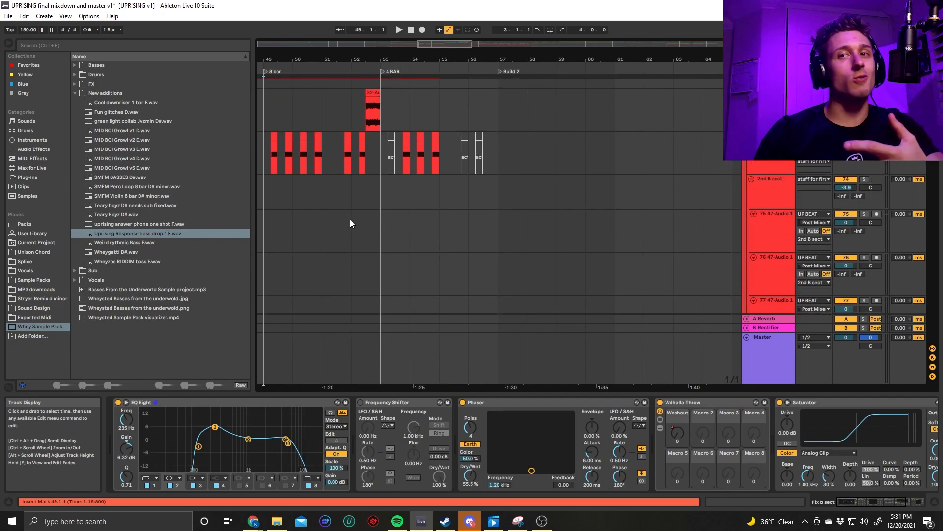
scroll(350, 219, "down", 4)
scroll(524, 185, "right", 5)
scroll(624, 173, "up", 4)
scroll(601, 160, "right", 5)
scroll(603, 179, "up", 2)
scroll(698, 214, "down", 6)
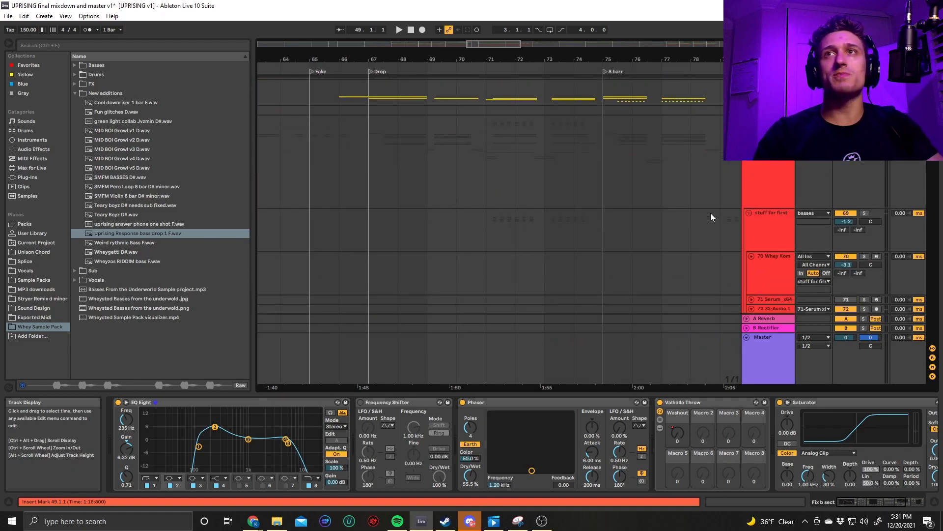
left_click(769, 115)
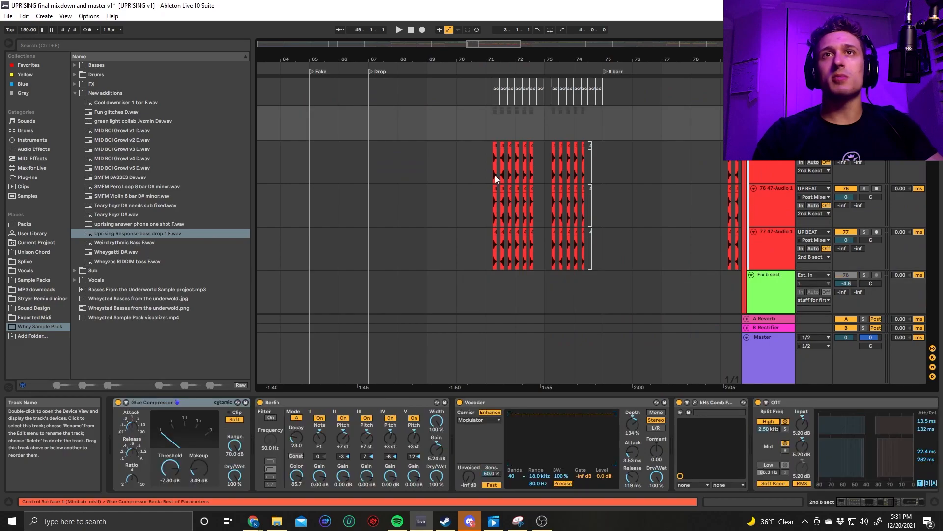
left_click(489, 161)
key("space")
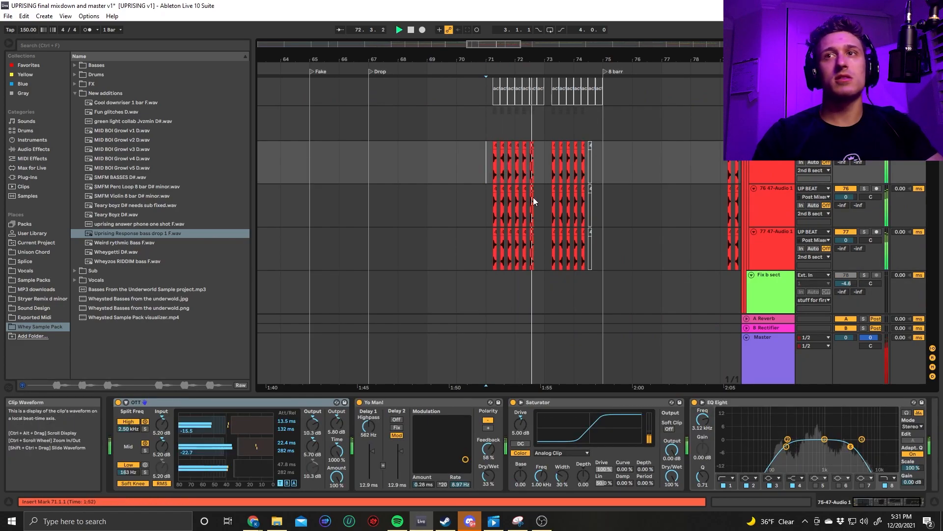
Step: Replay the 2nd B sect bass hits from bar 71 and examine the group's effect chain and clips
key("space")
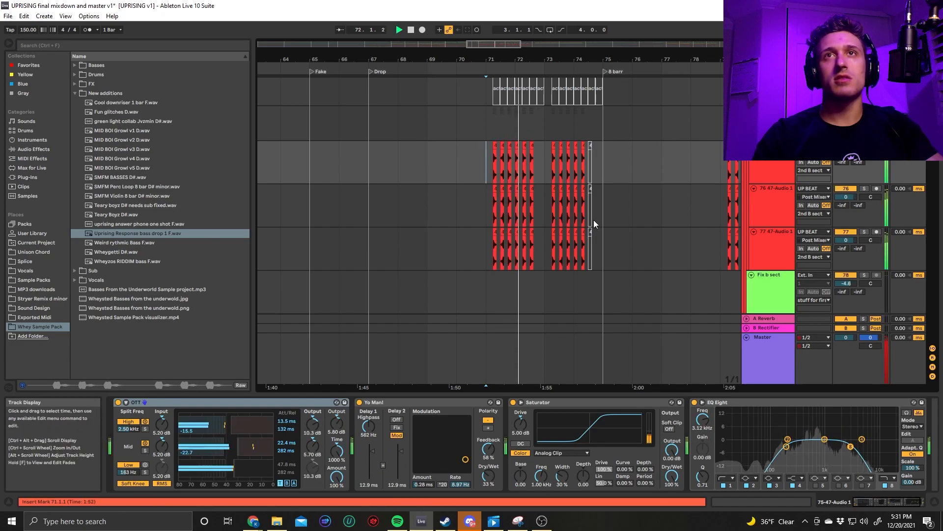
key("space")
left_click(770, 114)
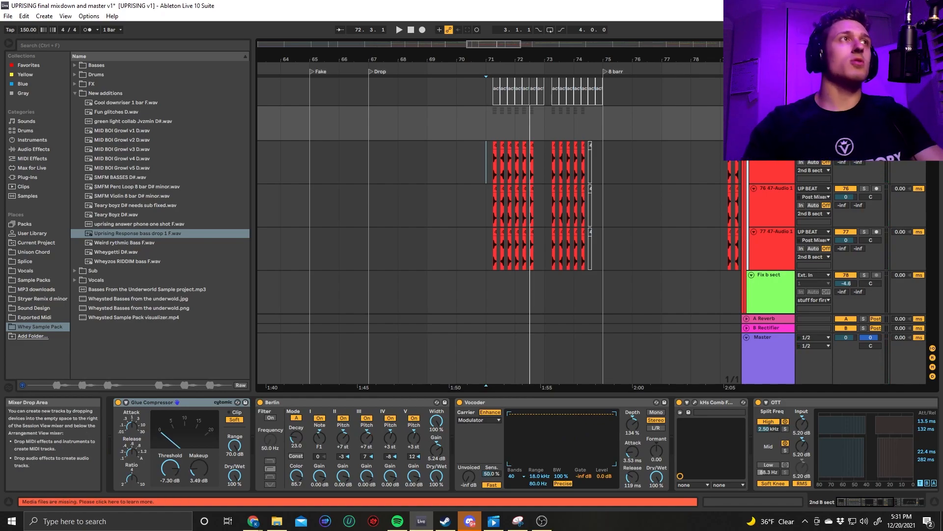
scroll(505, 167, "up", 3, "ctrl")
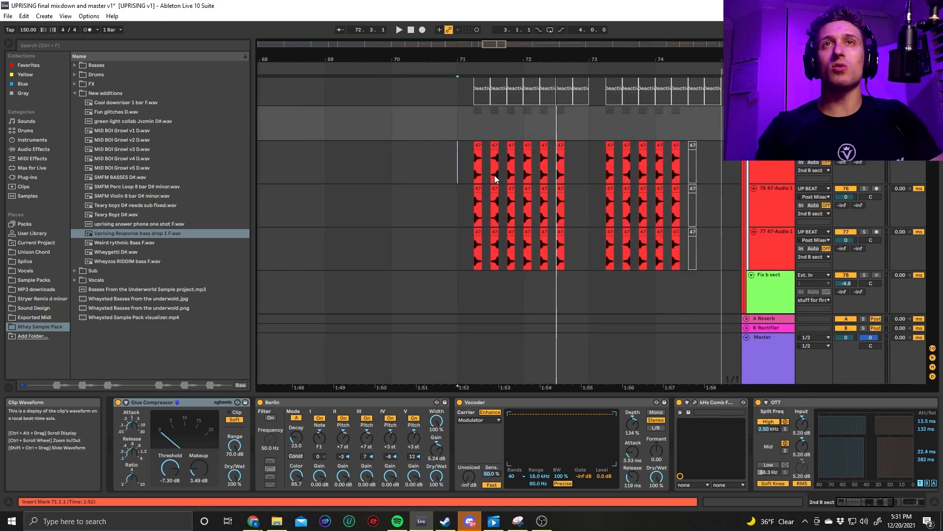
left_click(477, 164)
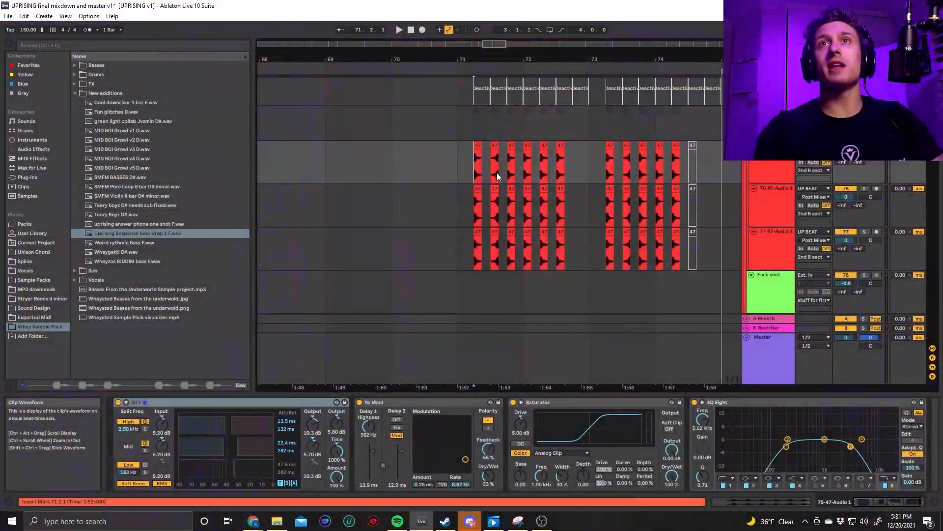
scroll(497, 172, "right", 5)
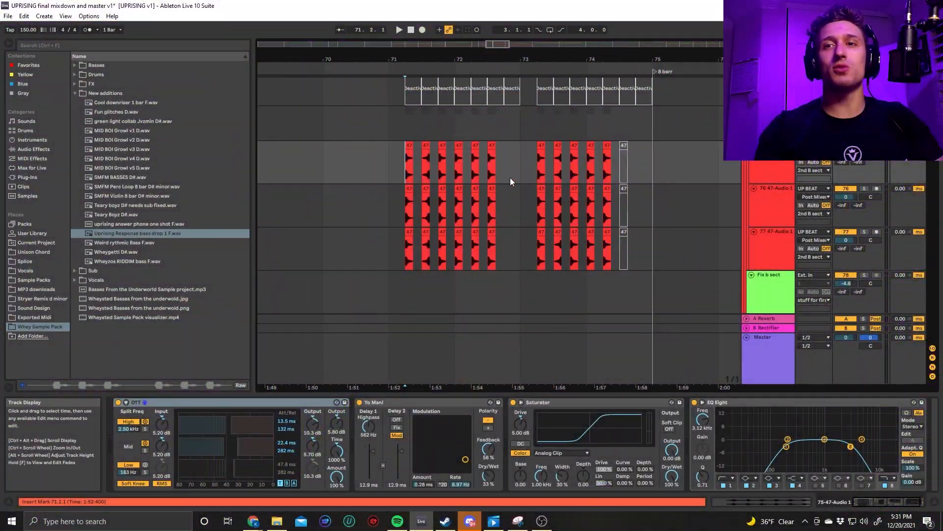
Step: Select bars 71 to 75 across the 2nd B sect group and its three 47-Audio tracks
scroll(517, 175, "down", 4, "ctrl")
left_click_drag(427, 167, 540, 264)
scroll(488, 222, "up", 2)
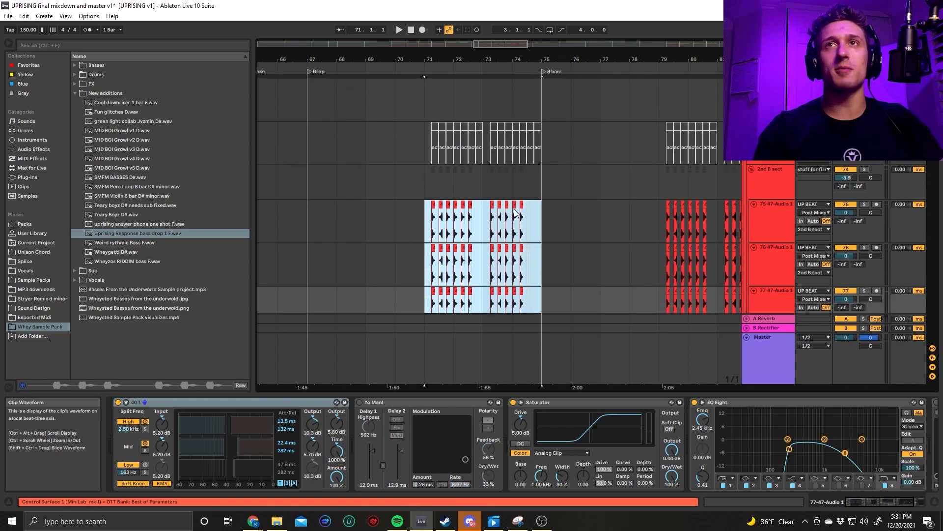
scroll(514, 211, "down", 2)
left_click(770, 115)
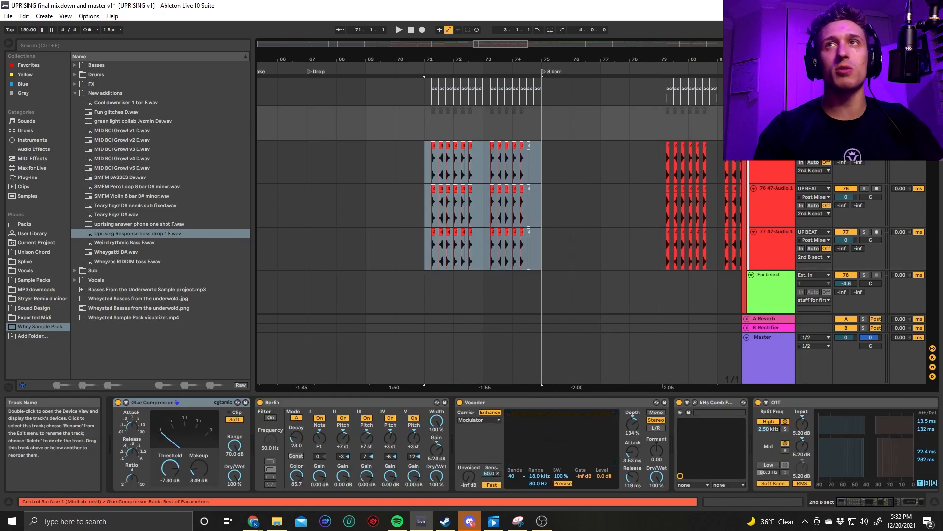
mouse_move(427, 127)
left_mouse_down()
mouse_move(544, 121)
mouse_move(430, 129)
left_mouse_up()
left_click(540, 127)
Step: Export the selected range as a WAV named Uprising drop 2 metallic Hits F in the New additions folder
key("ctrl+shift+r")
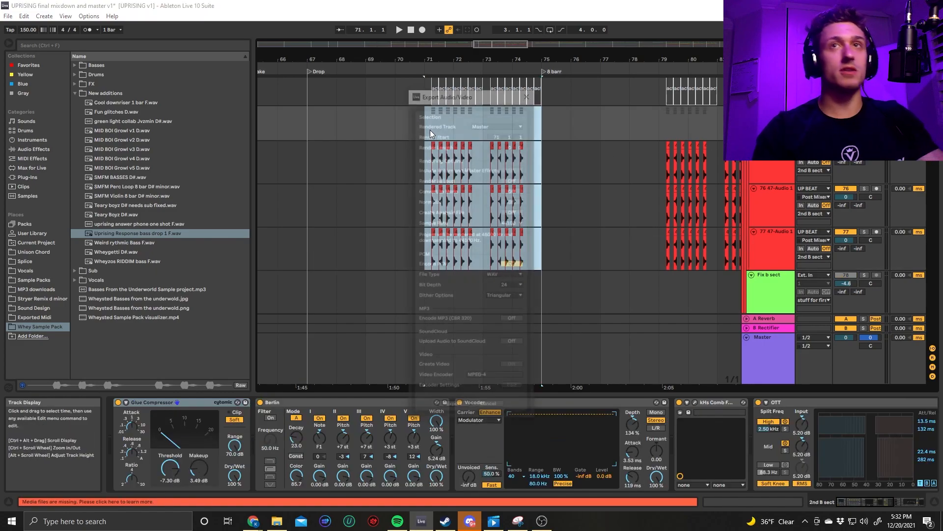
left_click(455, 408)
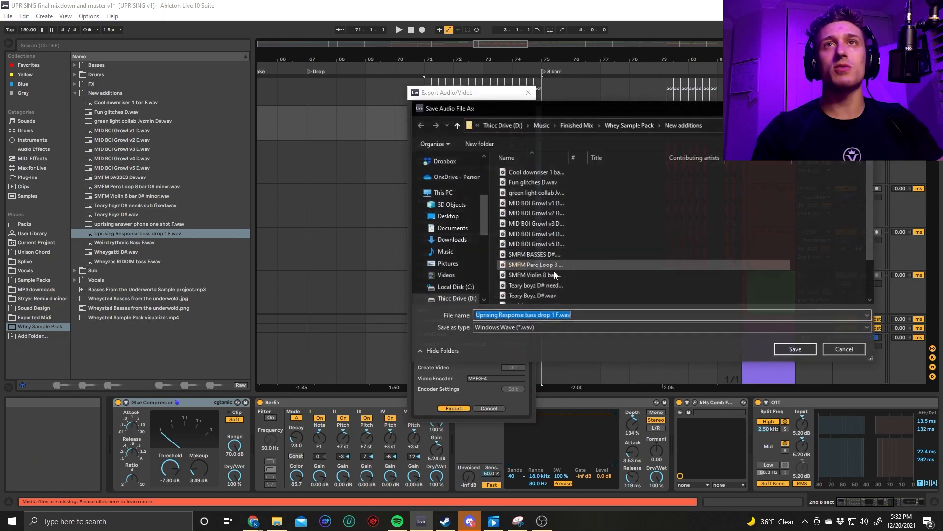
type("U")
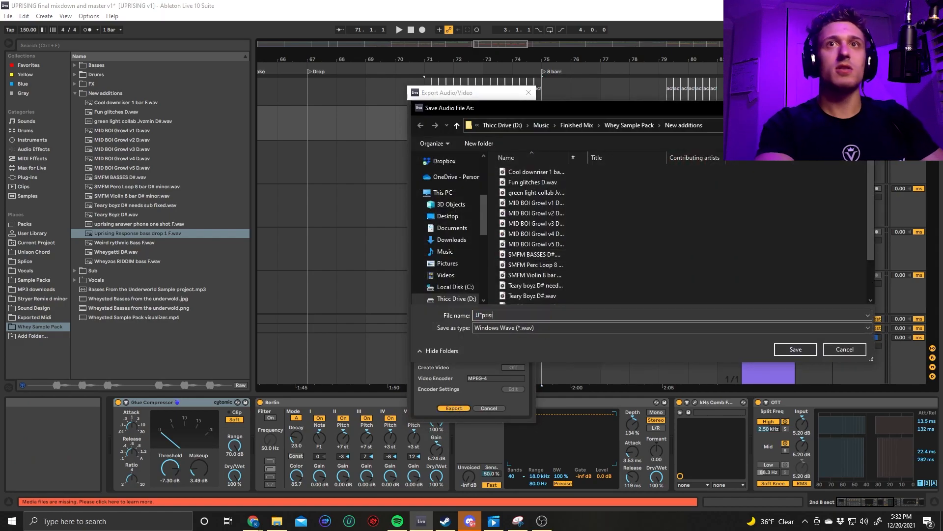
type("prinign")
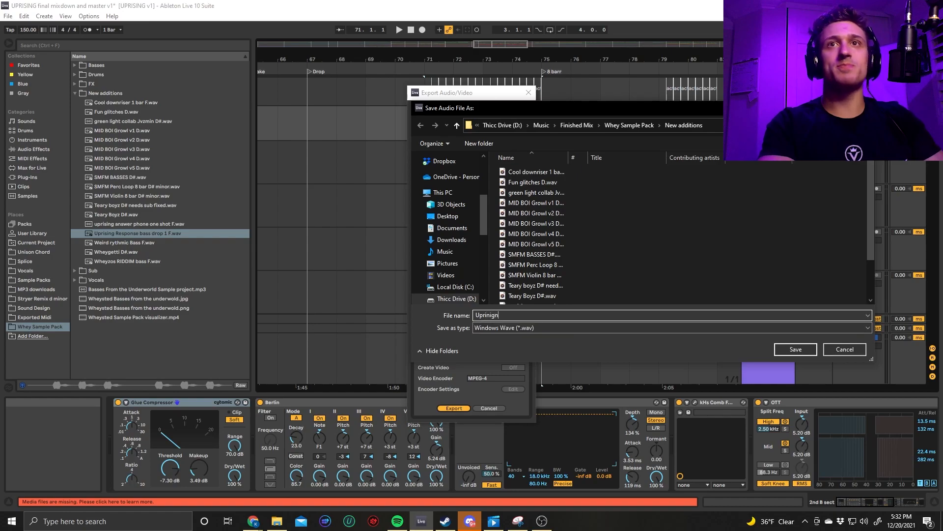
key("Return")
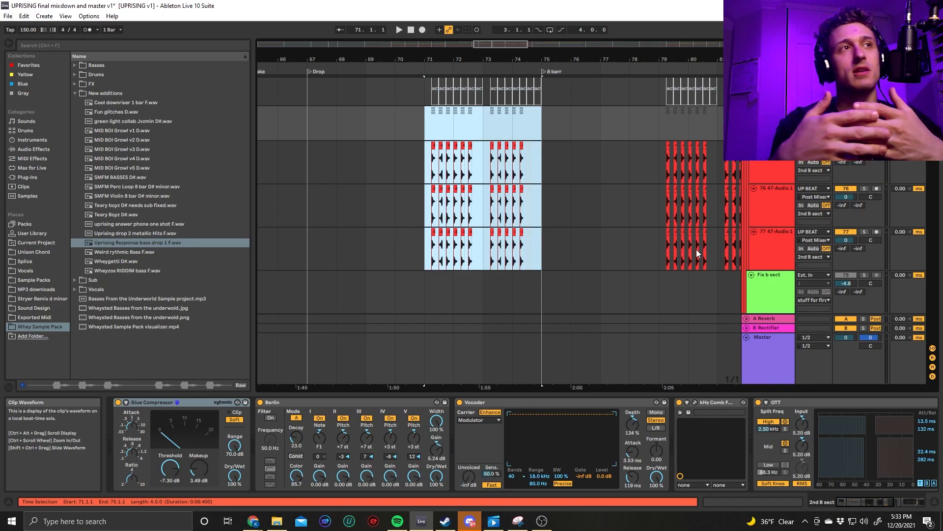
Step: Solo the Drop K and S drum group and play it from the Drop marker at bar 67
scroll(677, 255, "up", 6)
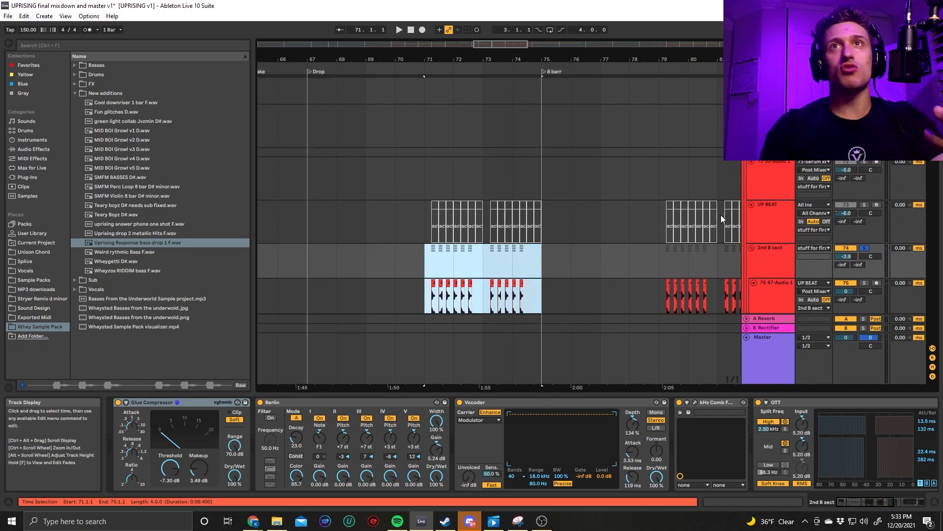
left_click(640, 161)
scroll(640, 160, "up", 5)
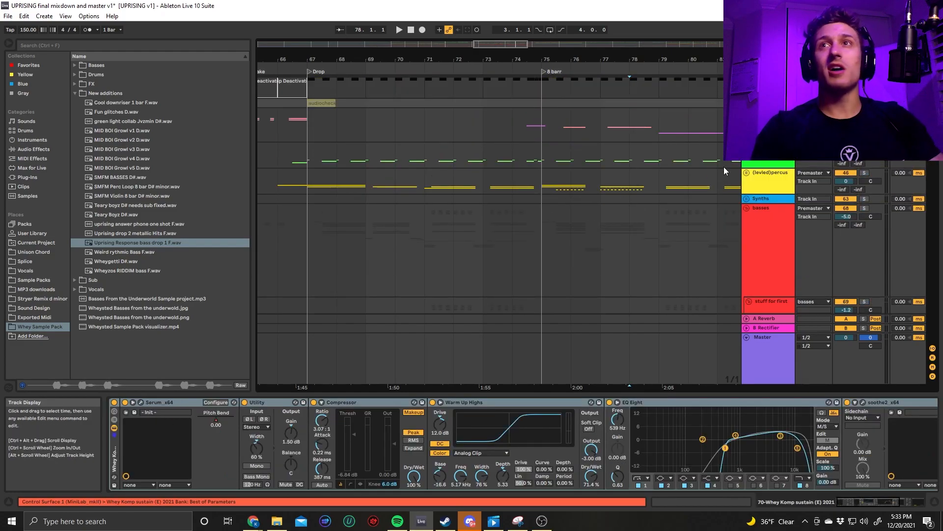
scroll(471, 210, "down", 10)
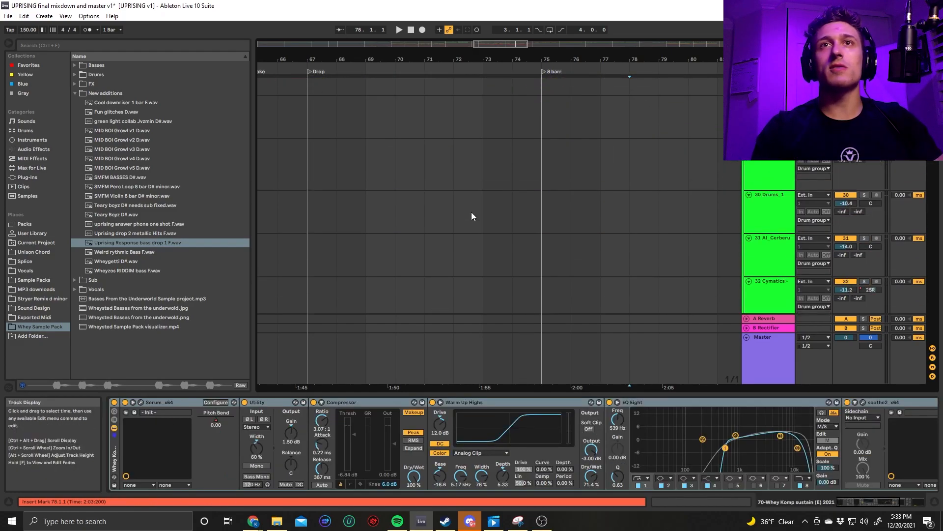
scroll(452, 228, "down", 10)
left_click(306, 223)
left_click(757, 177)
key("space")
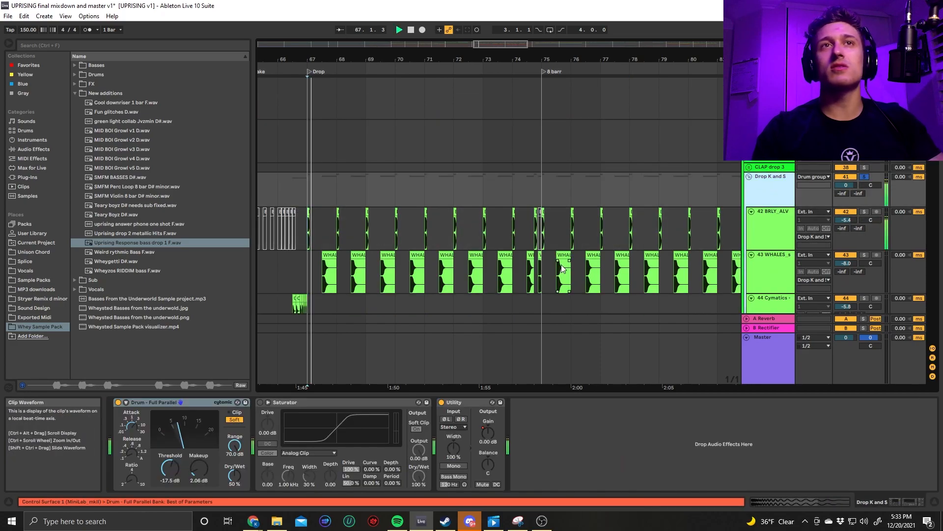
Step: Add the (levled)percussion group to the solo and play the drums and percussion together from bar 67
scroll(519, 302, "down", 5)
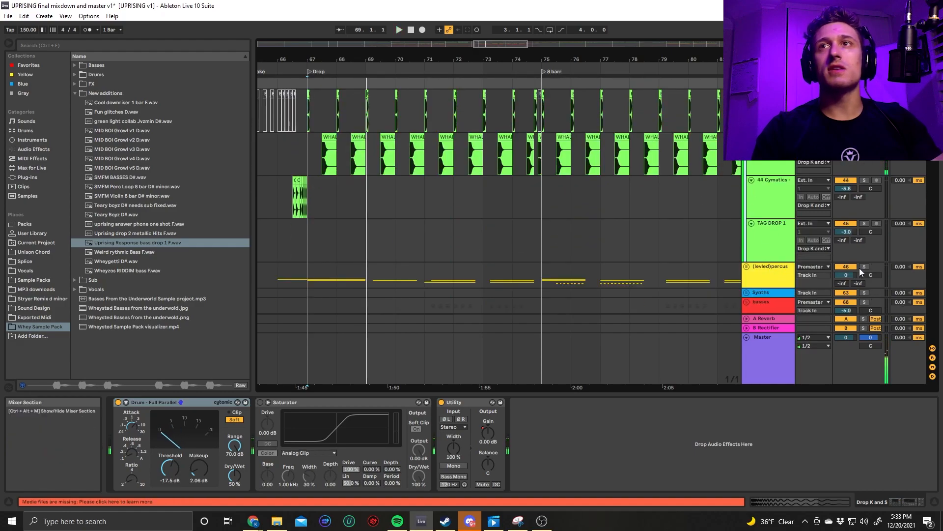
left_click(865, 266)
key("space")
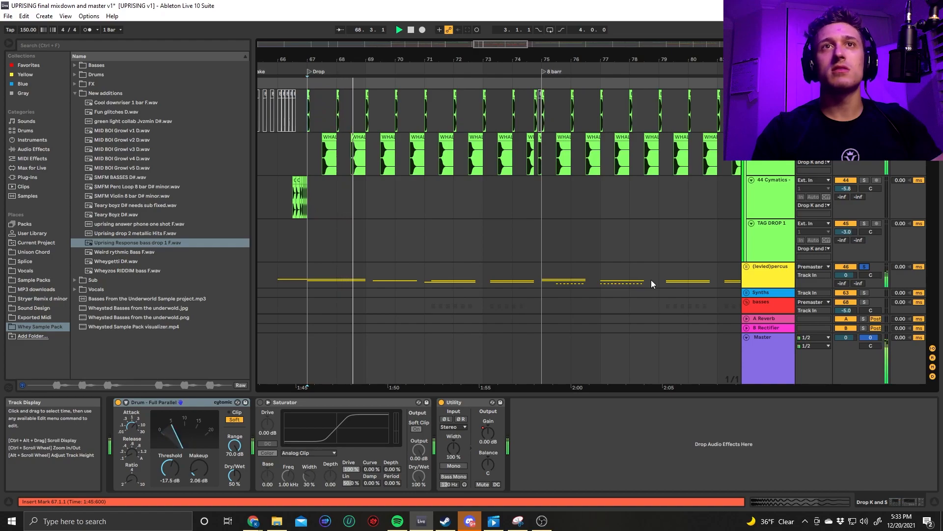
scroll(652, 280, "down", 1)
scroll(650, 281, "down", 1)
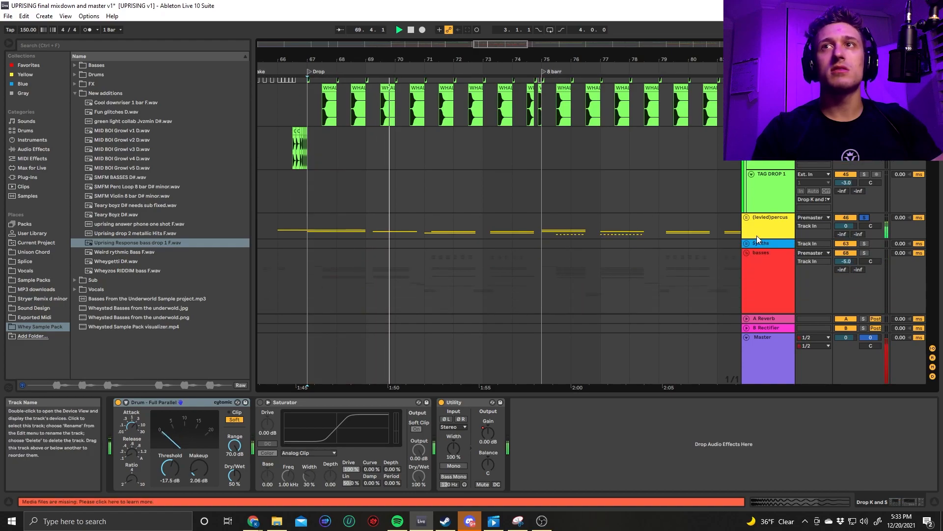
key("space")
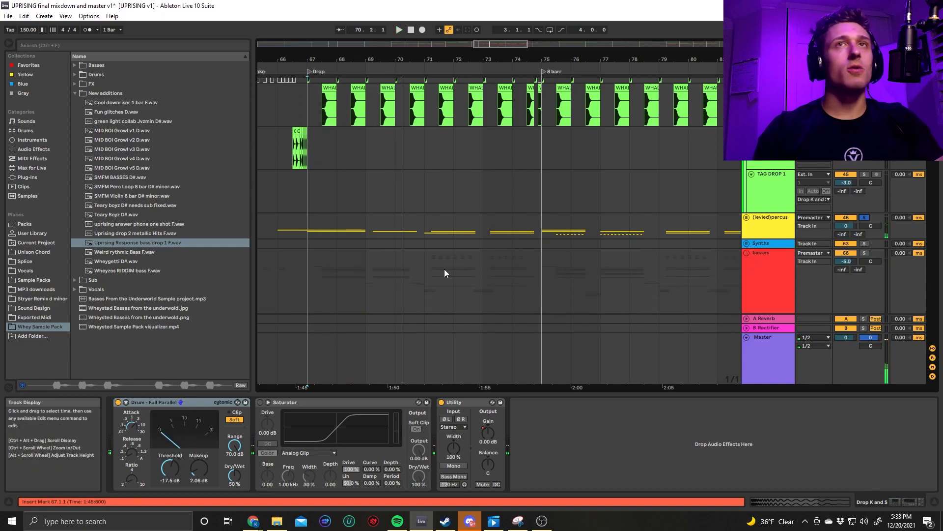
Step: Export the soloed drums and percussion from the Drop marker to Break 2 as a WAV named Uprising Drum loop in New additions
scroll(457, 268, "up", 2)
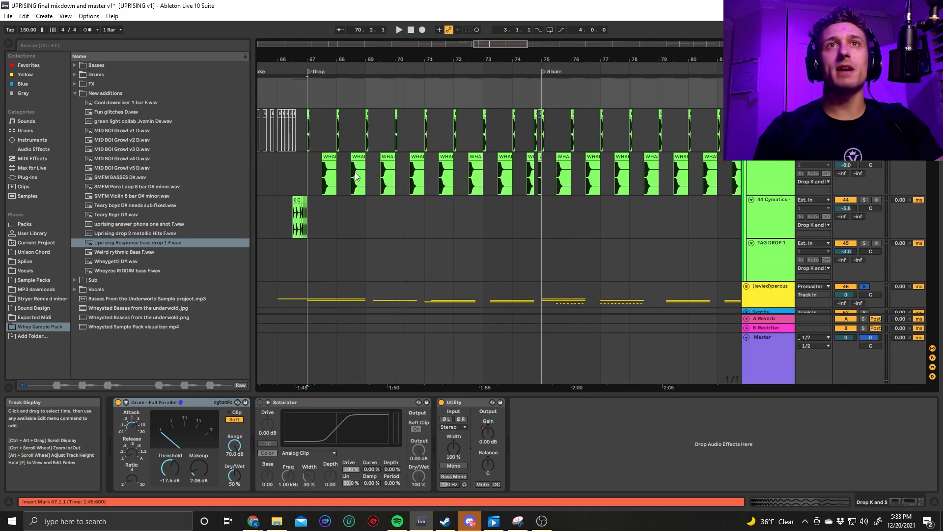
scroll(460, 287, "up", 3)
scroll(751, 170, "down", 2)
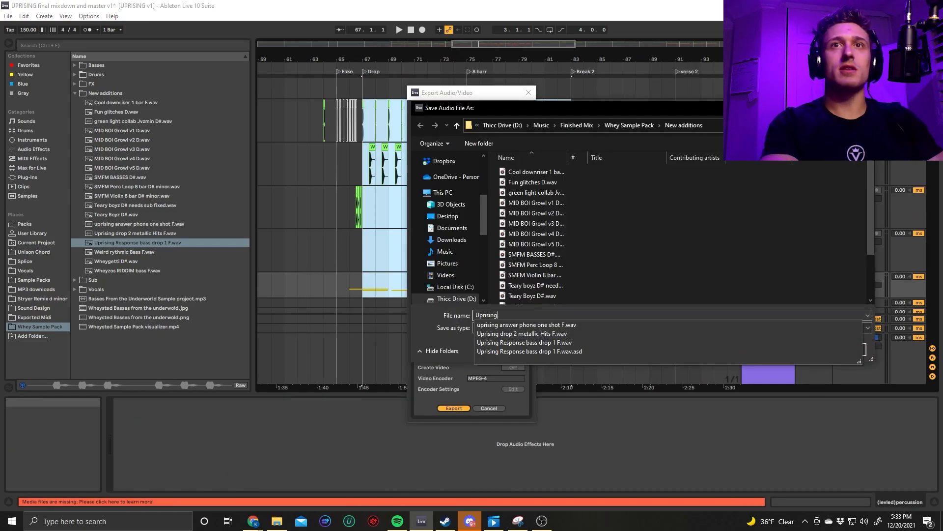
type("Drum loop")
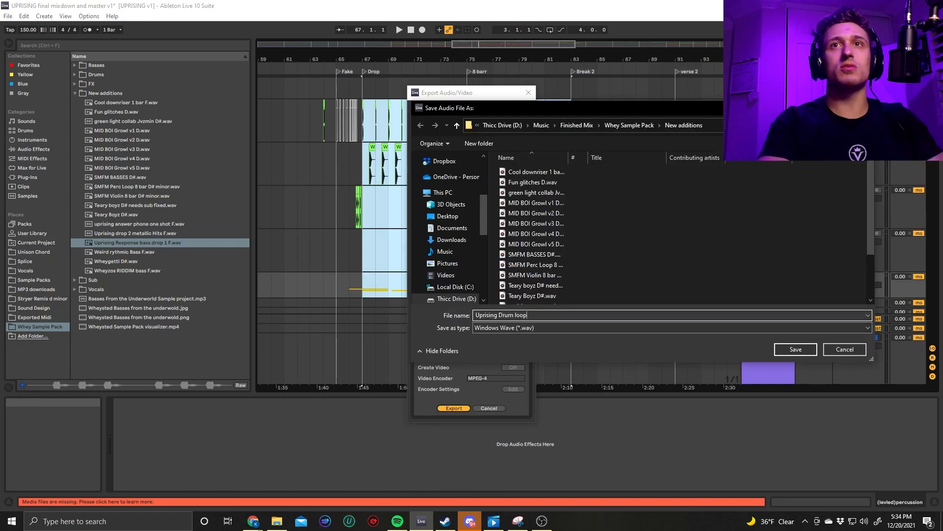
key("Return")
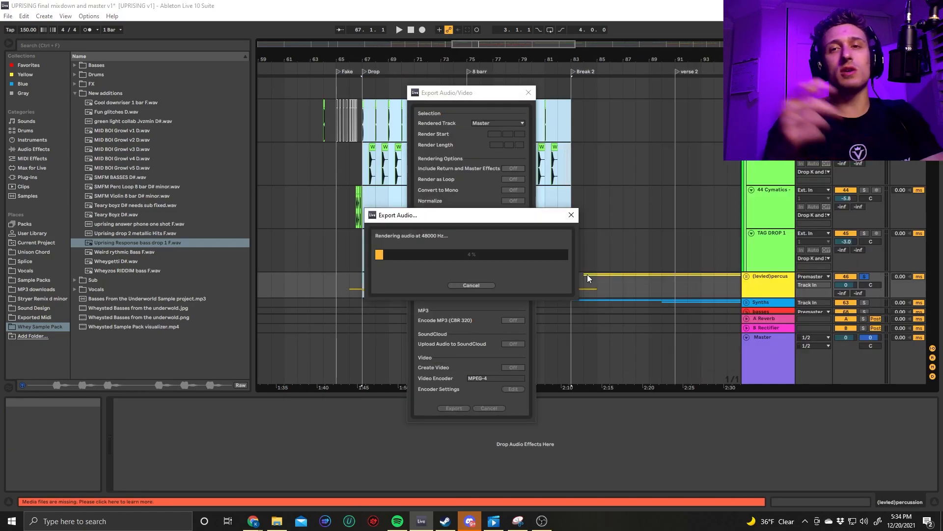